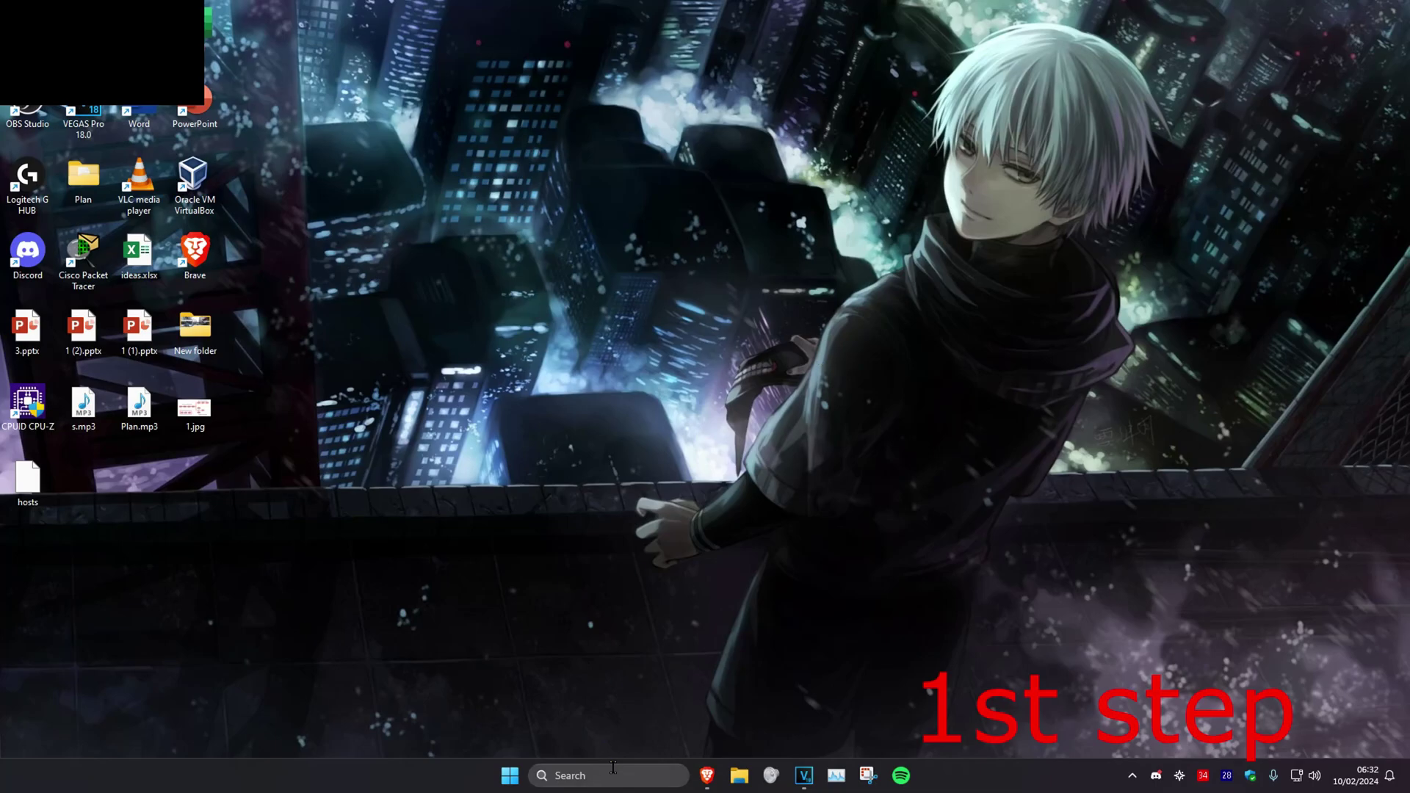
Search for 'mouse settings' to open the Bluetooth & devices > Mouse page
{"action": "left_click", "coordinate": [612, 774]}
{"action": "type", "text": "mouse settings"}
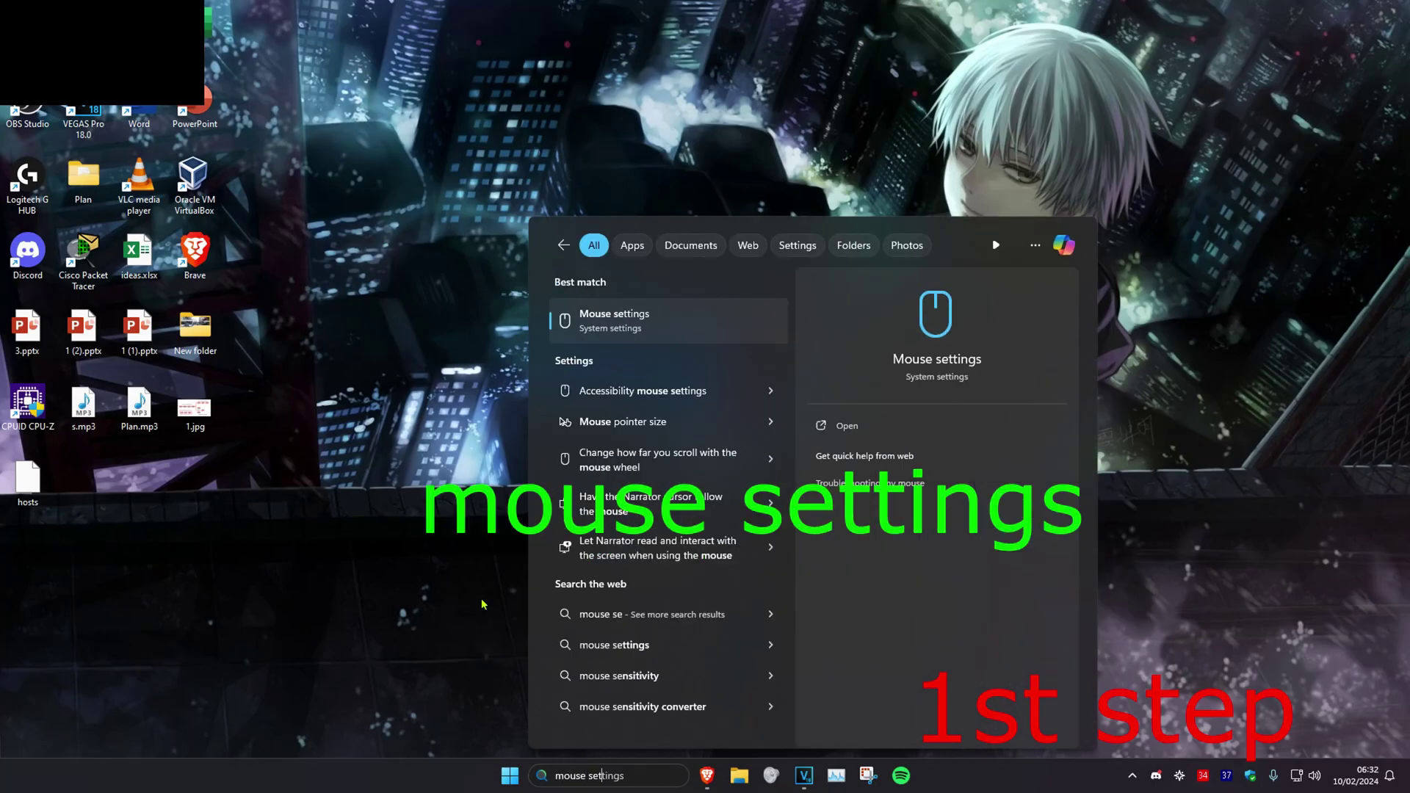
{"action": "key", "text": "Return"}
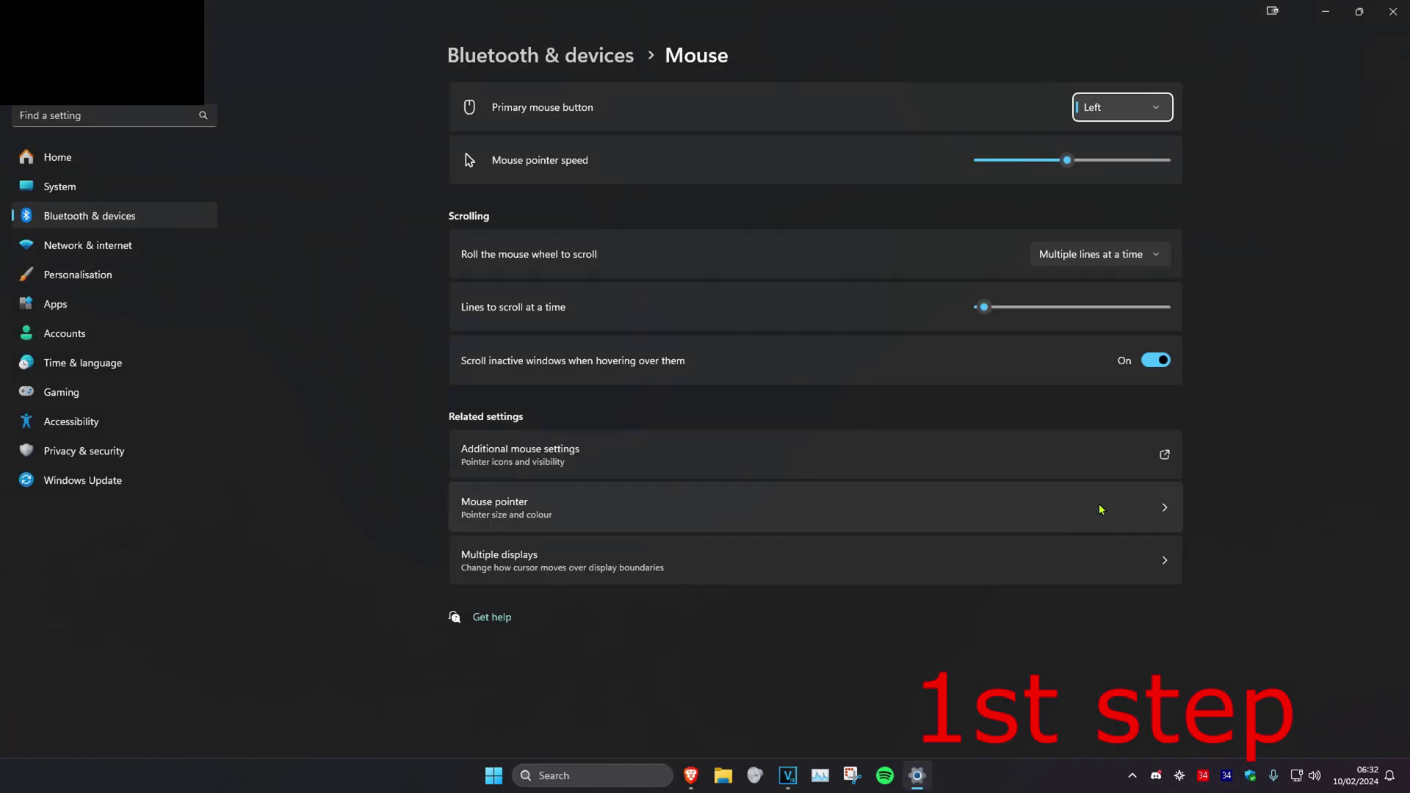
Set vertical wheel scrolling to 3 lines per notch in the classic Mouse Properties
{"action": "left_click", "coordinate": [606, 456]}
{"action": "left_click_drag", "start_coordinate": [143, 33], "coordinate": [760, 171]}
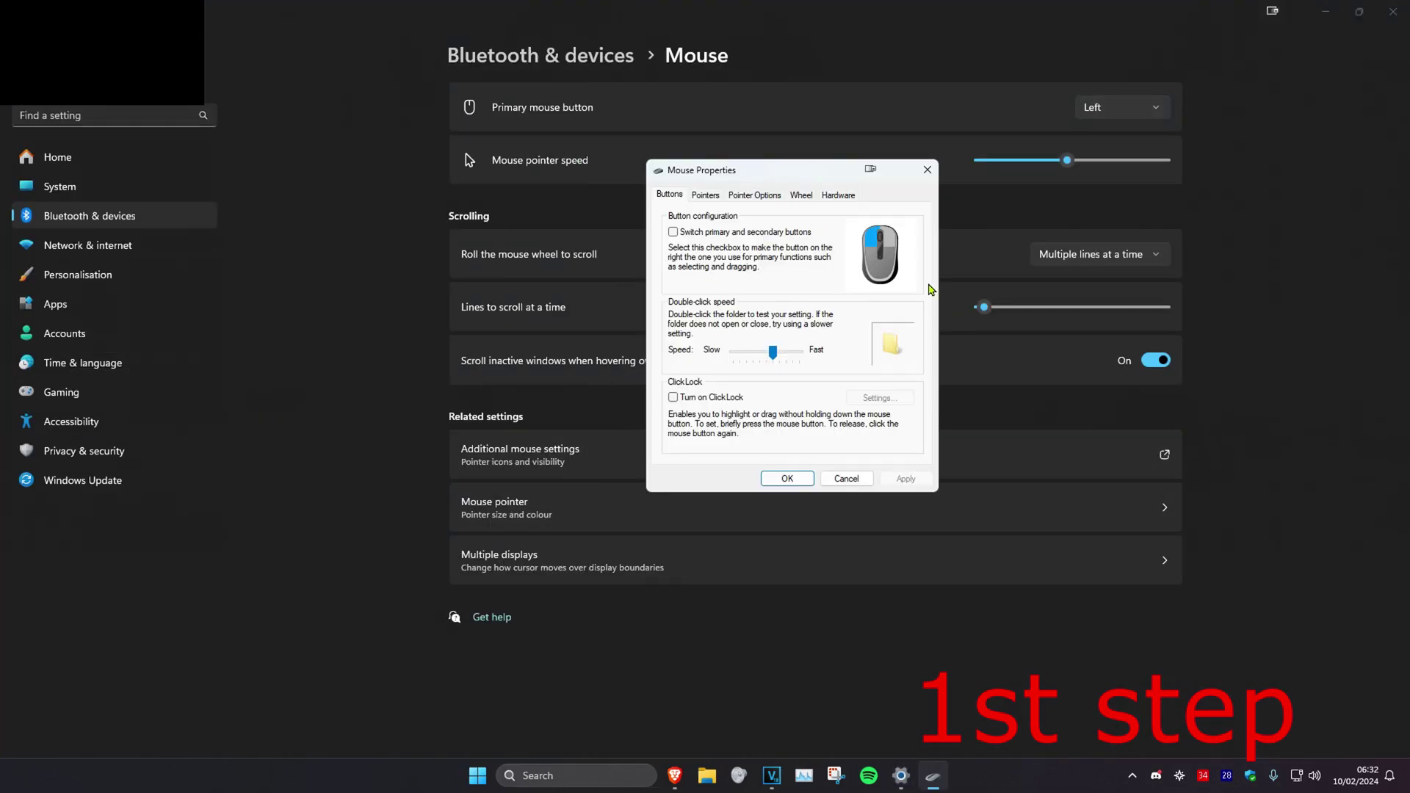
{"action": "left_click", "coordinate": [801, 195]}
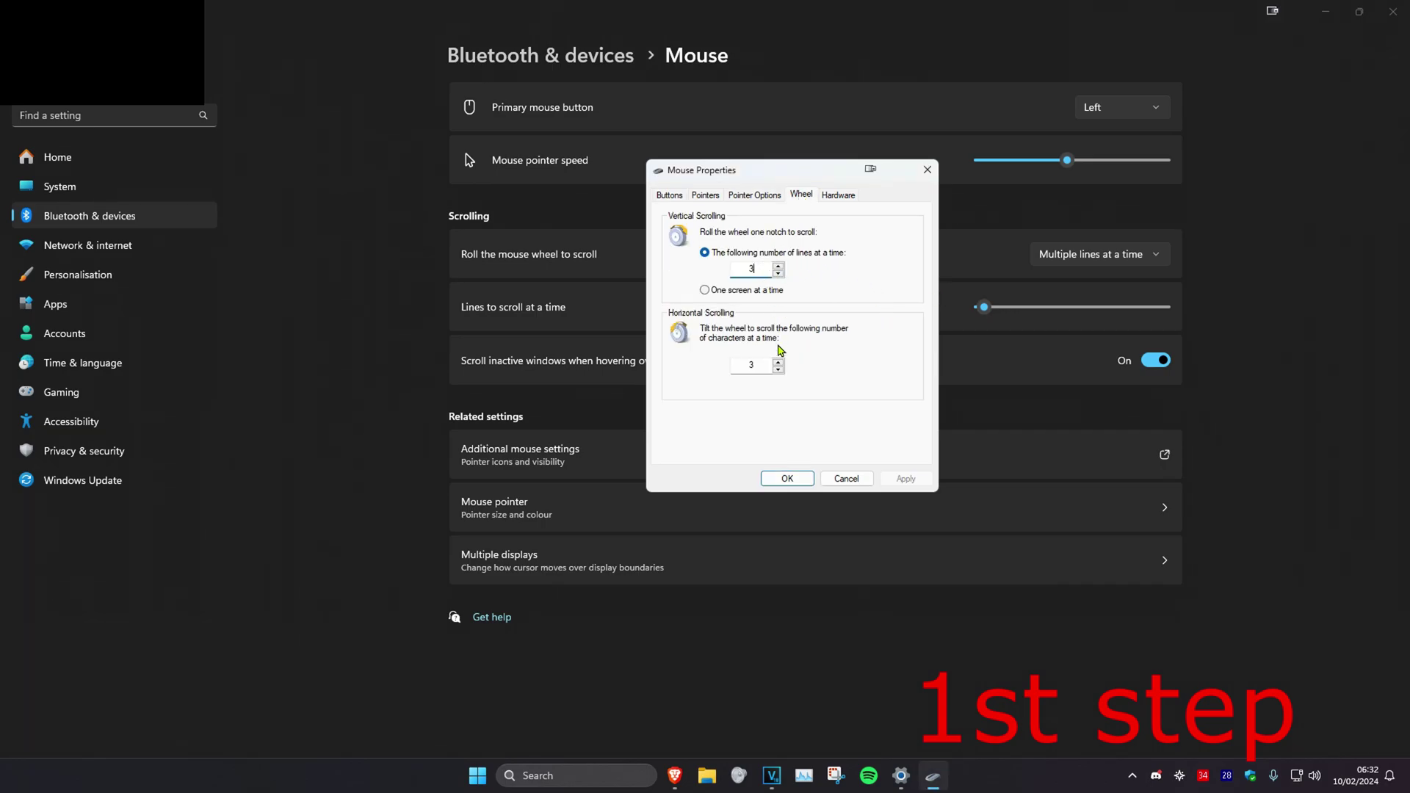
{"action": "double_click", "coordinate": [755, 269]}
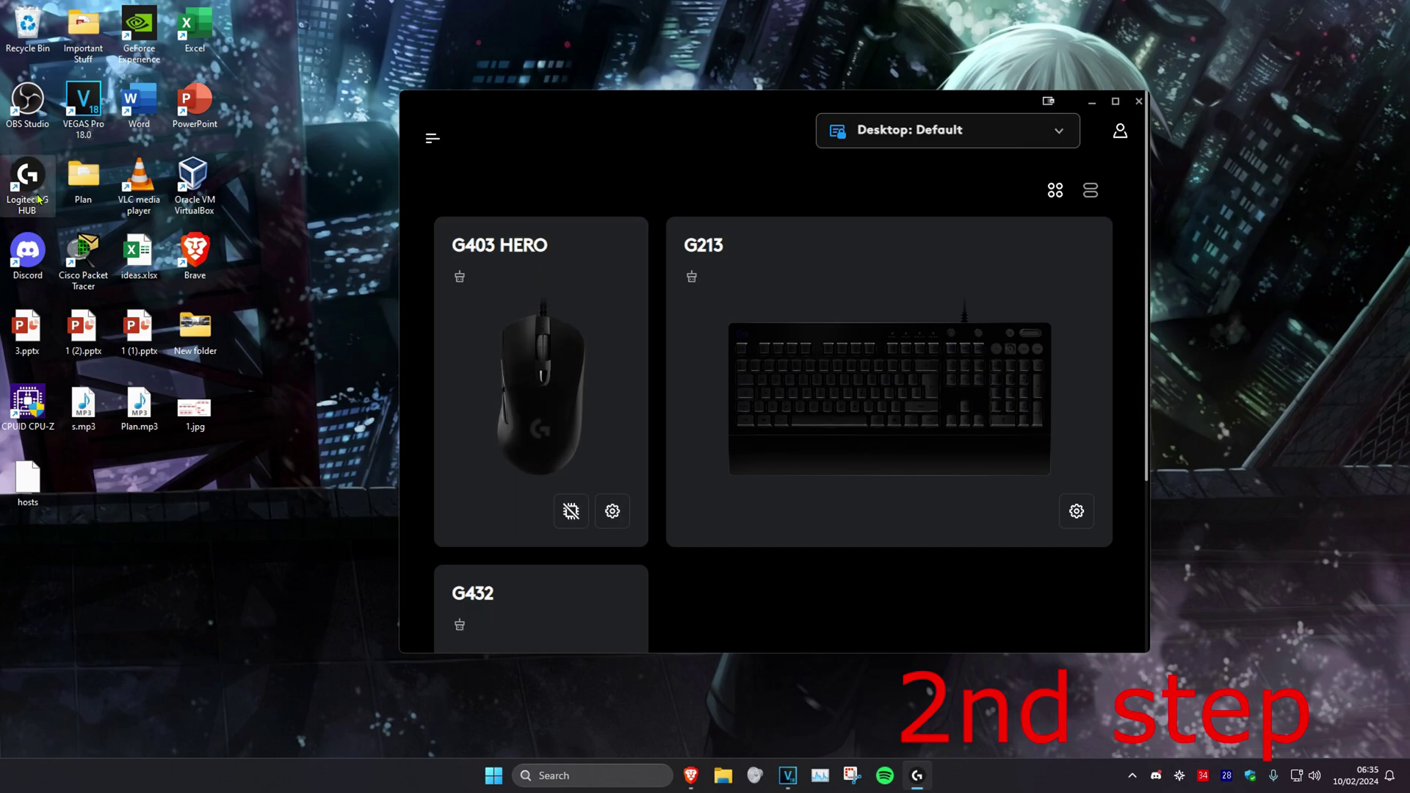
Open the G403 HERO device settings and confirm its firmware is up to date
{"action": "left_click", "coordinate": [519, 387]}
{"action": "left_click", "coordinate": [427, 621]}
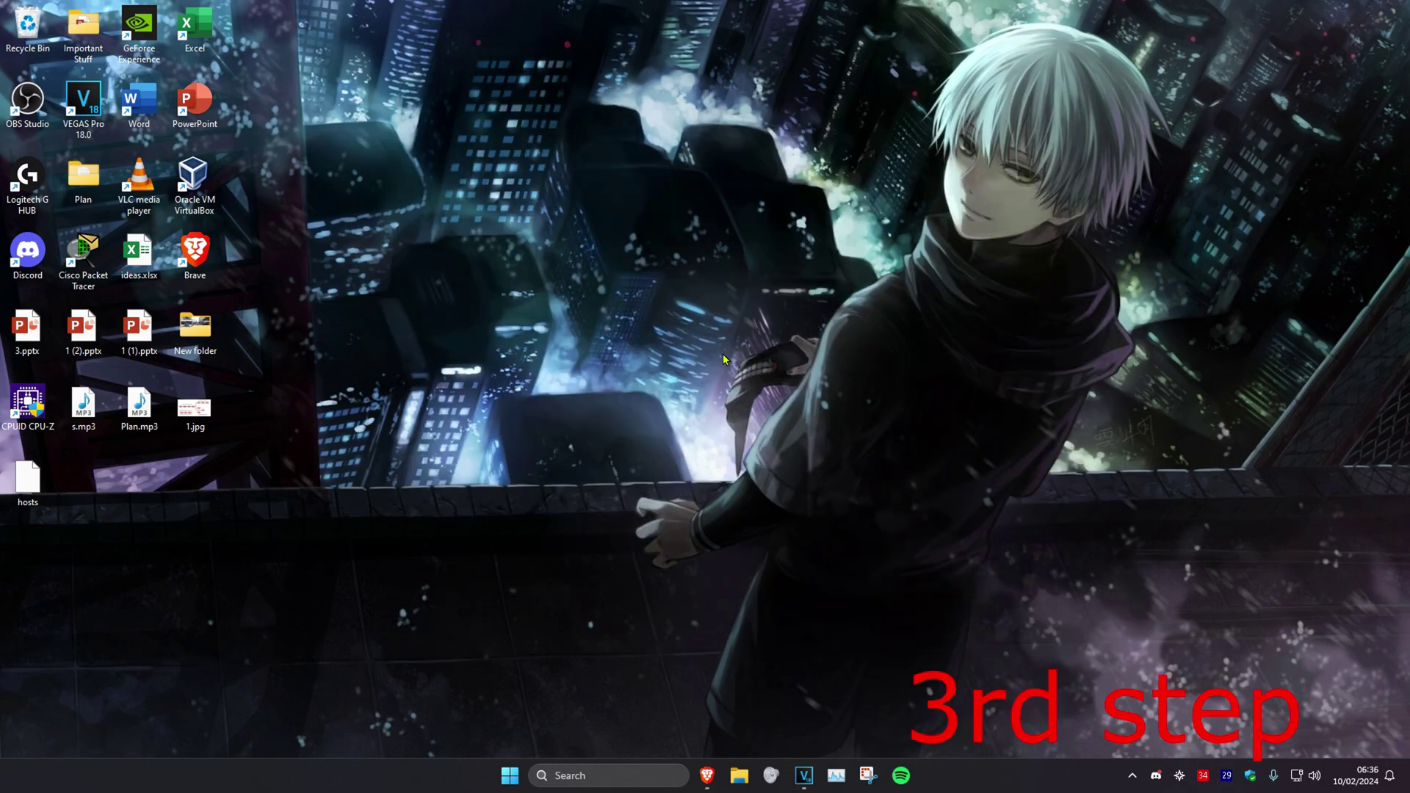
Launch Device Manager from search and select HID-compliant mouse under Mice and other pointing devices
{"action": "left_click", "coordinate": [609, 775]}
{"action": "type", "text": "device"}
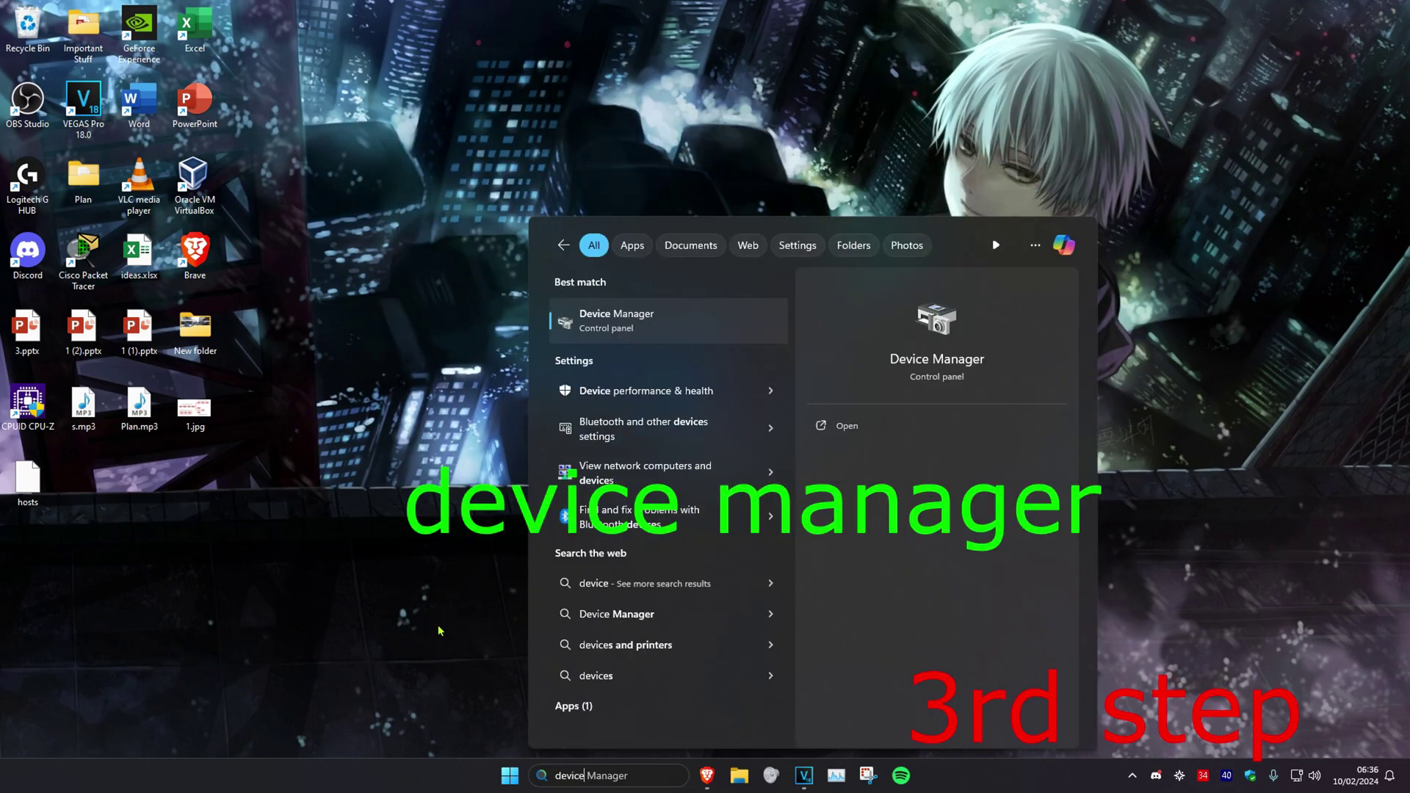
{"action": "left_click", "coordinate": [640, 319]}
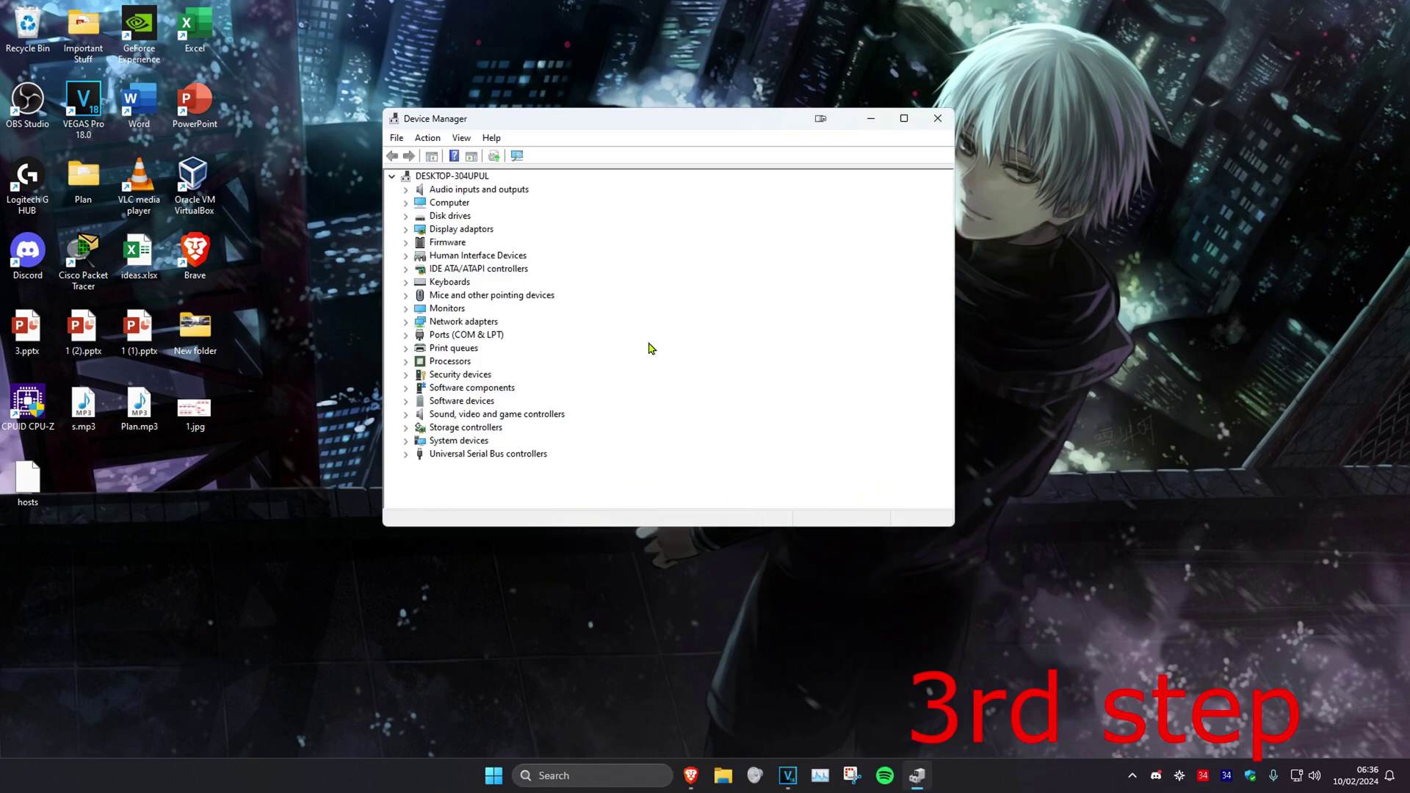
{"action": "left_click", "coordinate": [490, 295]}
{"action": "left_click", "coordinate": [406, 295]}
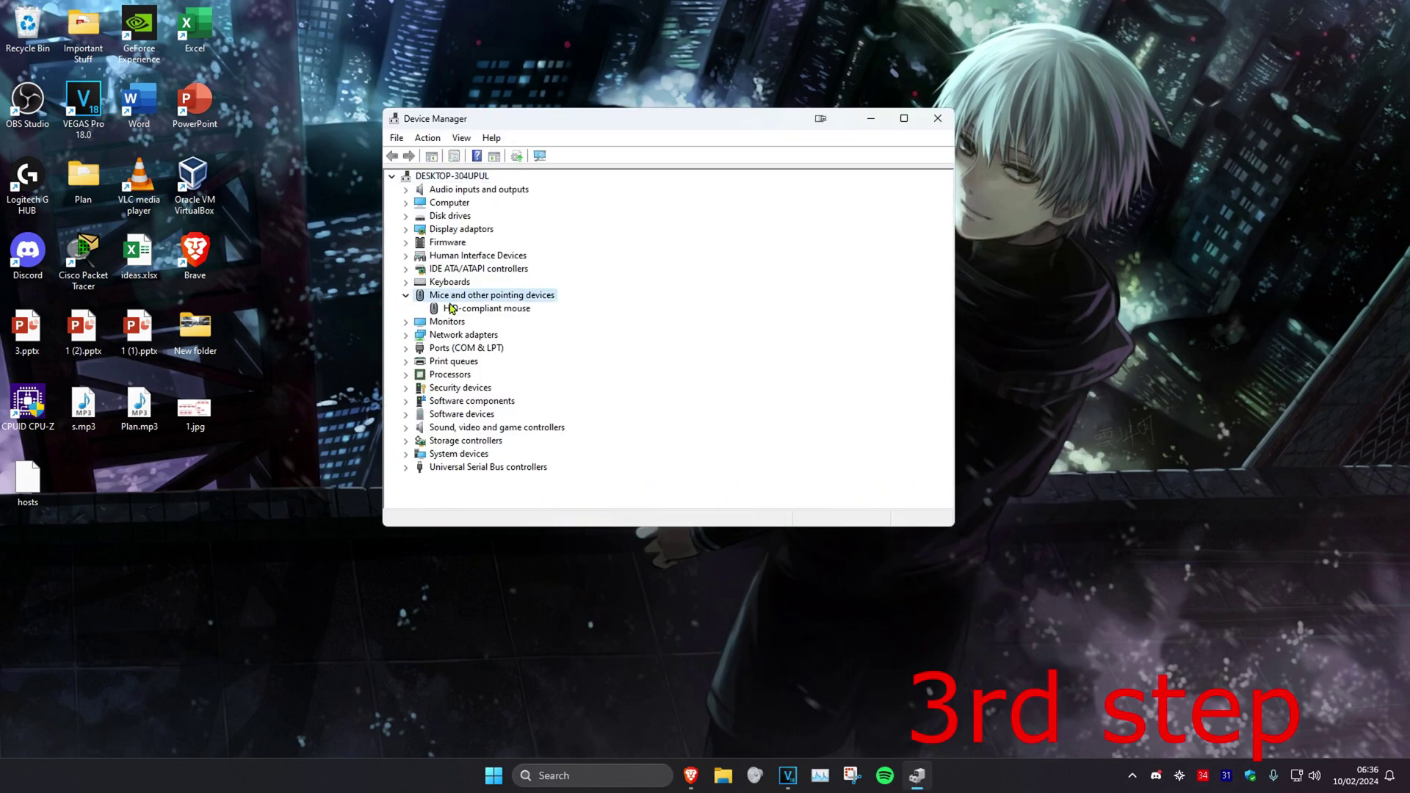
{"action": "left_click", "coordinate": [485, 309]}
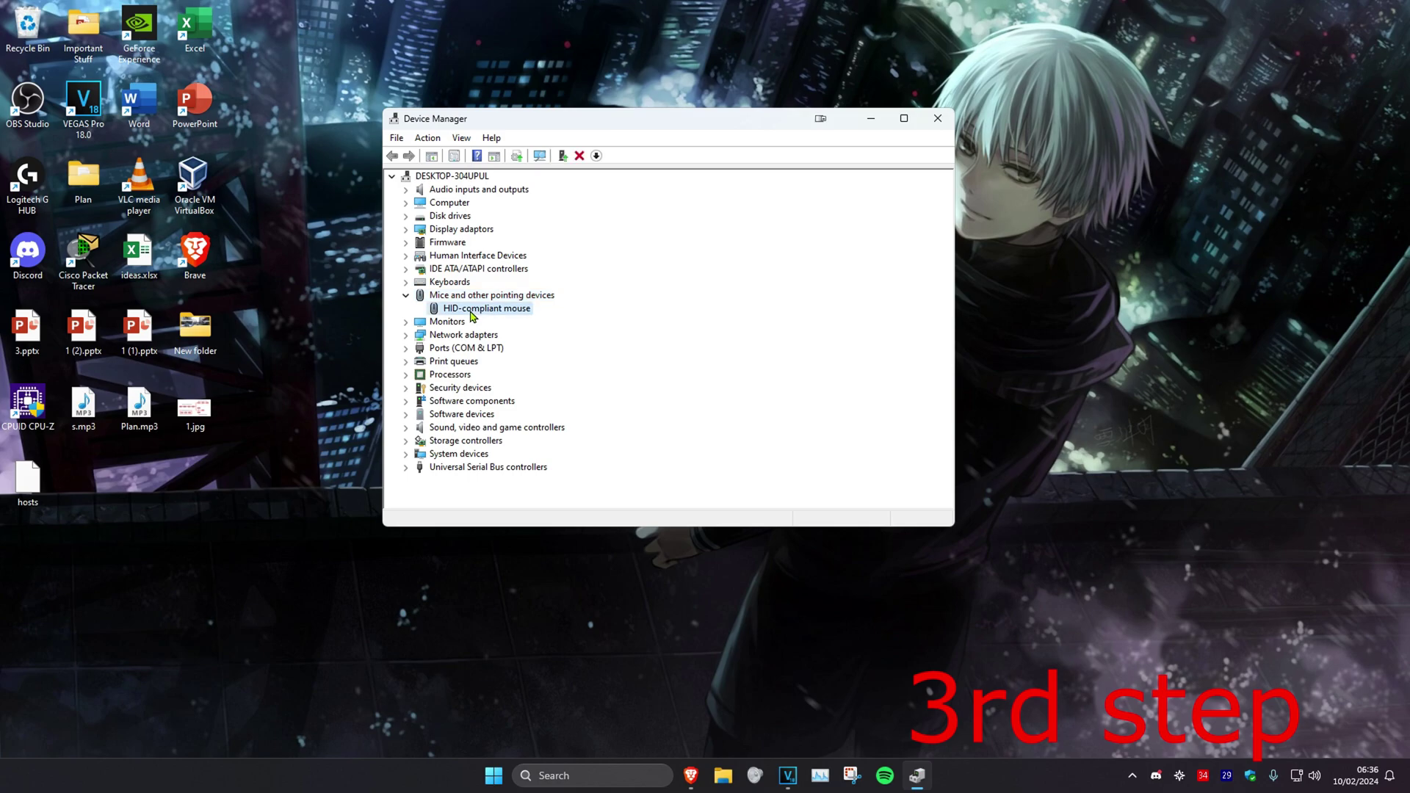
Run an automatic driver update for HID-compliant mouse, confirming the best driver is installed
{"action": "right_click", "coordinate": [483, 313]}
{"action": "left_click", "coordinate": [513, 322]}
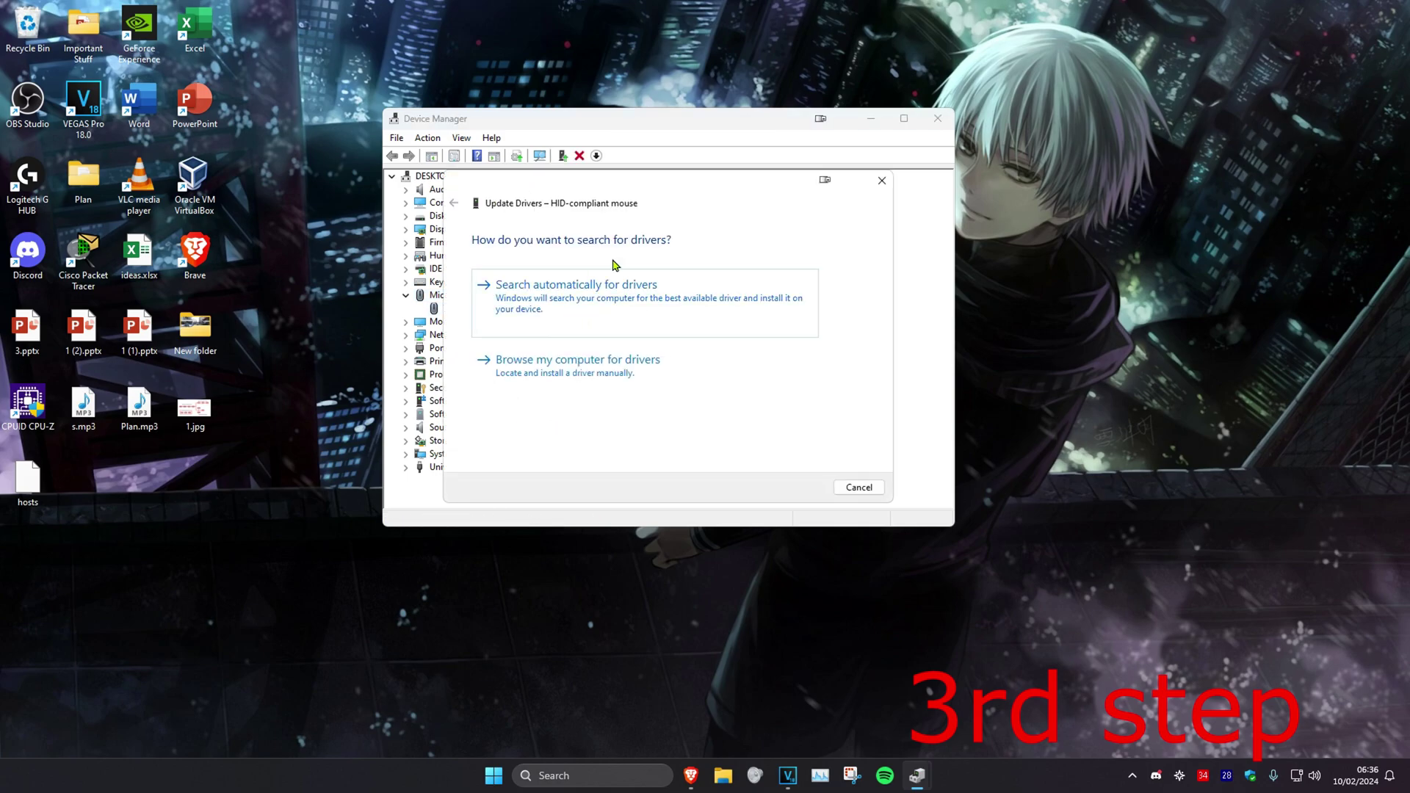
{"action": "left_click", "coordinate": [593, 310]}
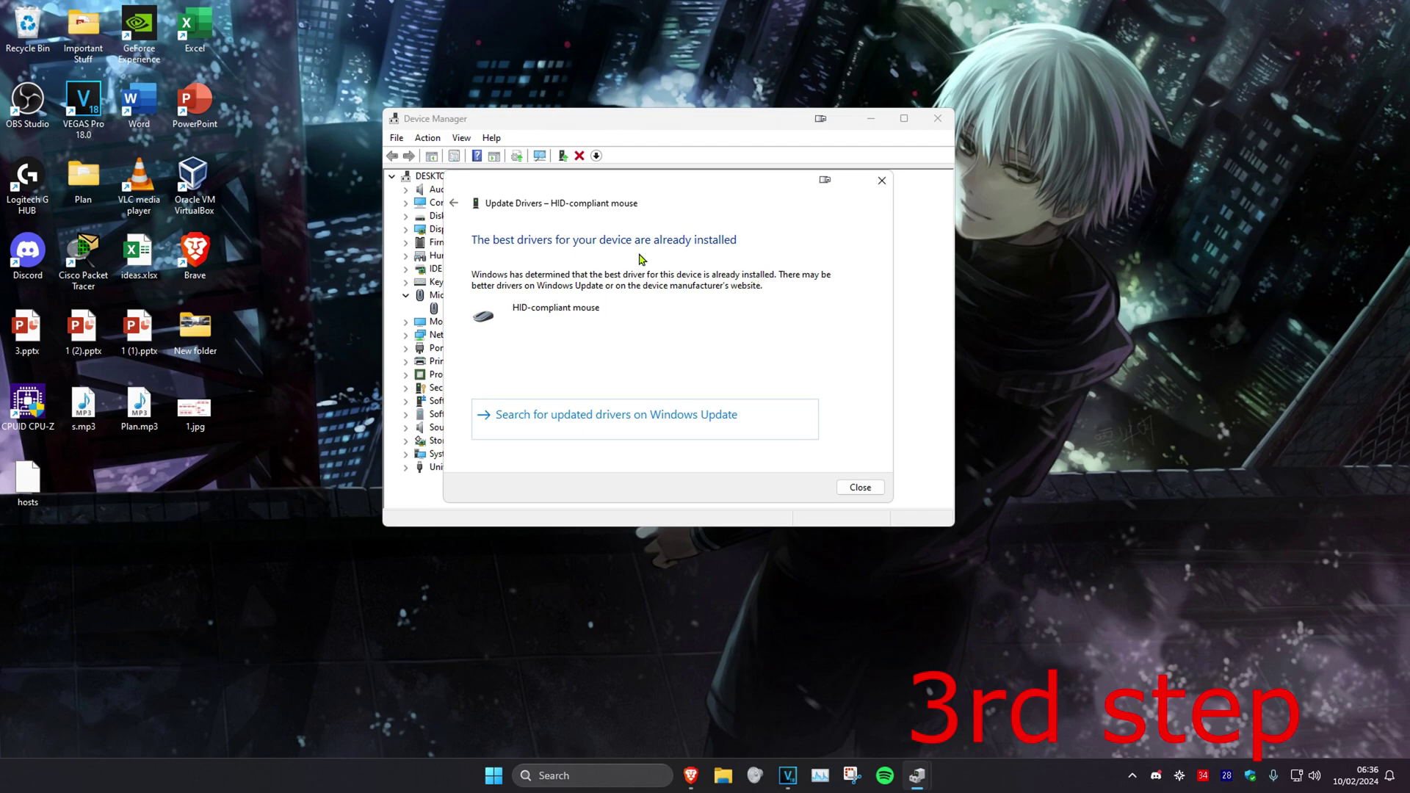
Pick the HID-compliant mouse driver from the drivers already on this computer
{"action": "left_click", "coordinate": [454, 204]}
{"action": "left_click", "coordinate": [623, 375]}
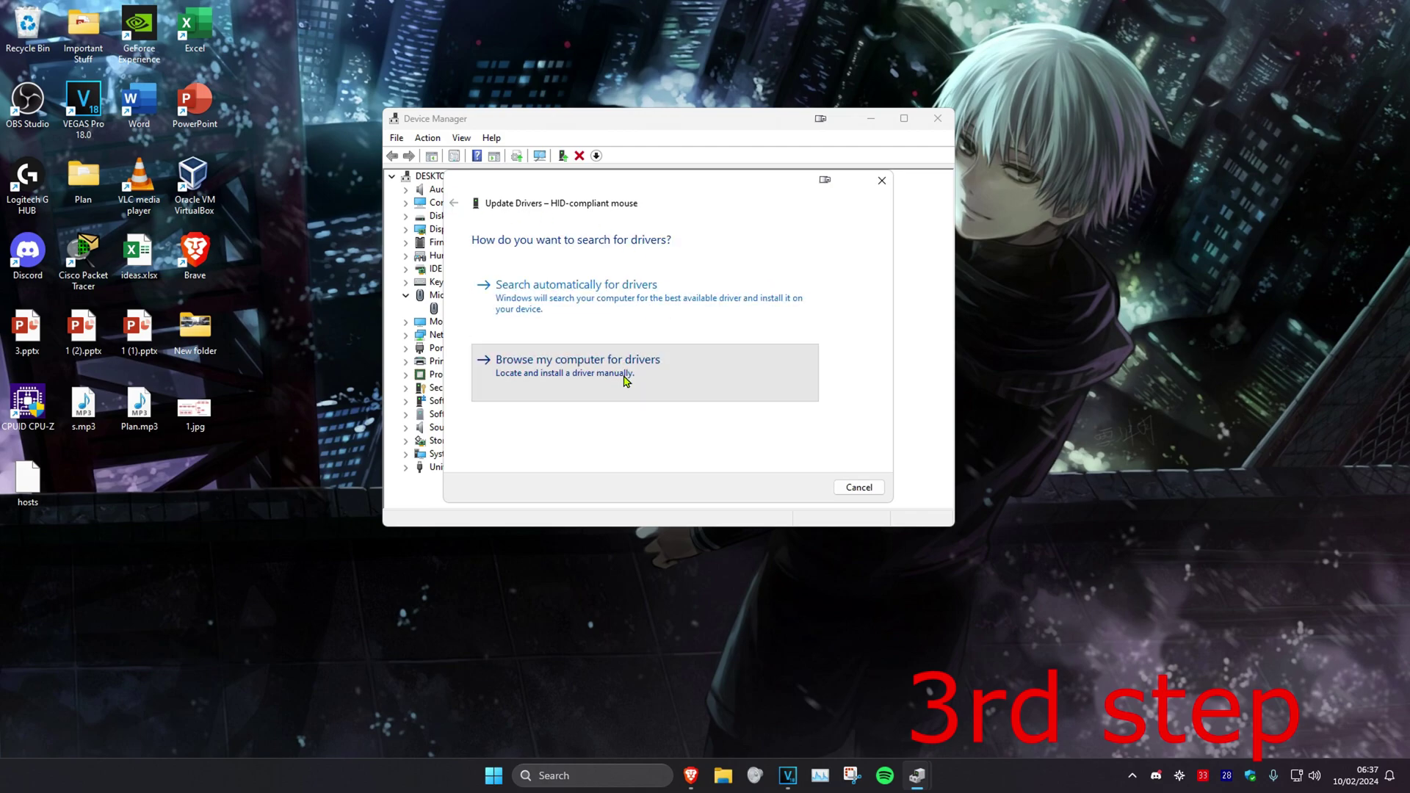
{"action": "left_click", "coordinate": [627, 393]}
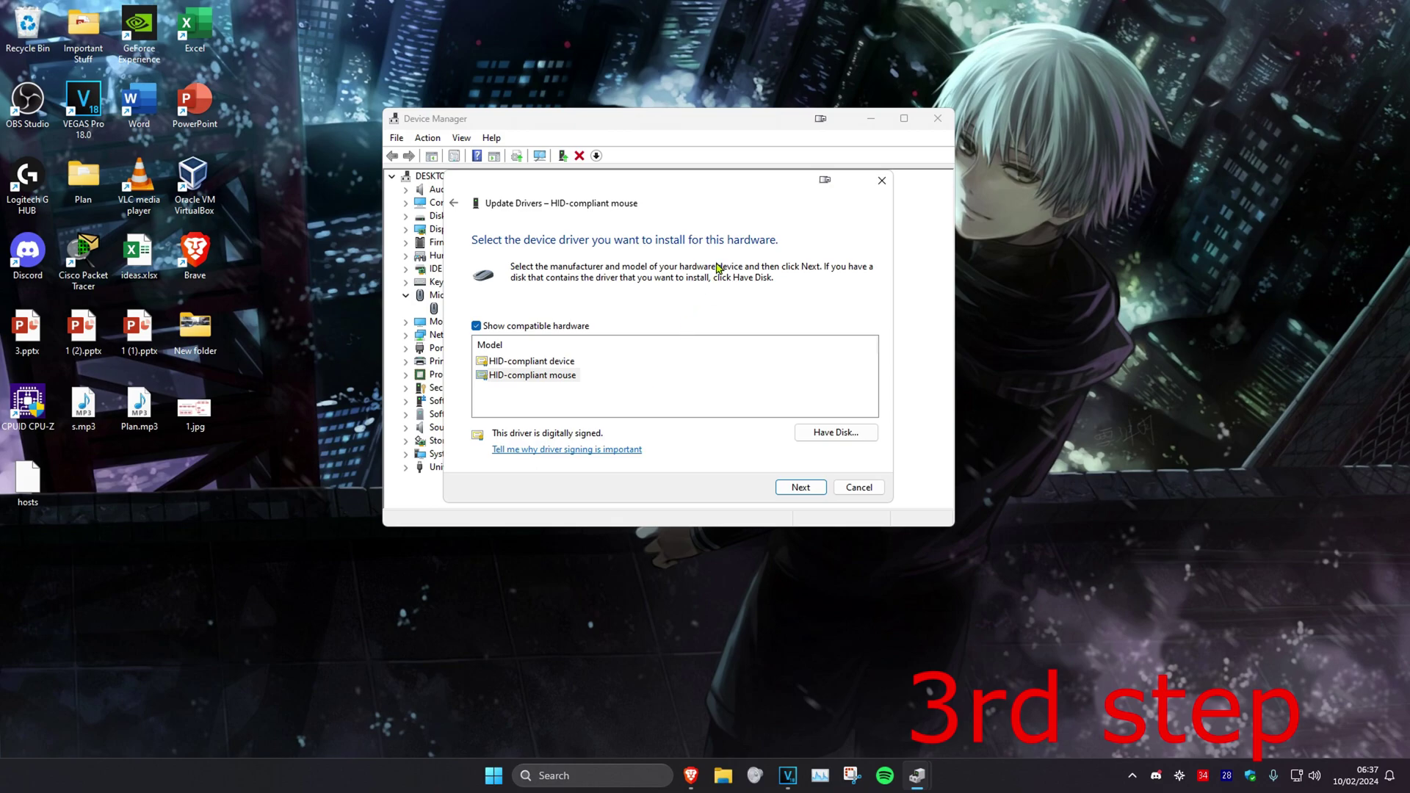
{"action": "left_click", "coordinate": [551, 375]}
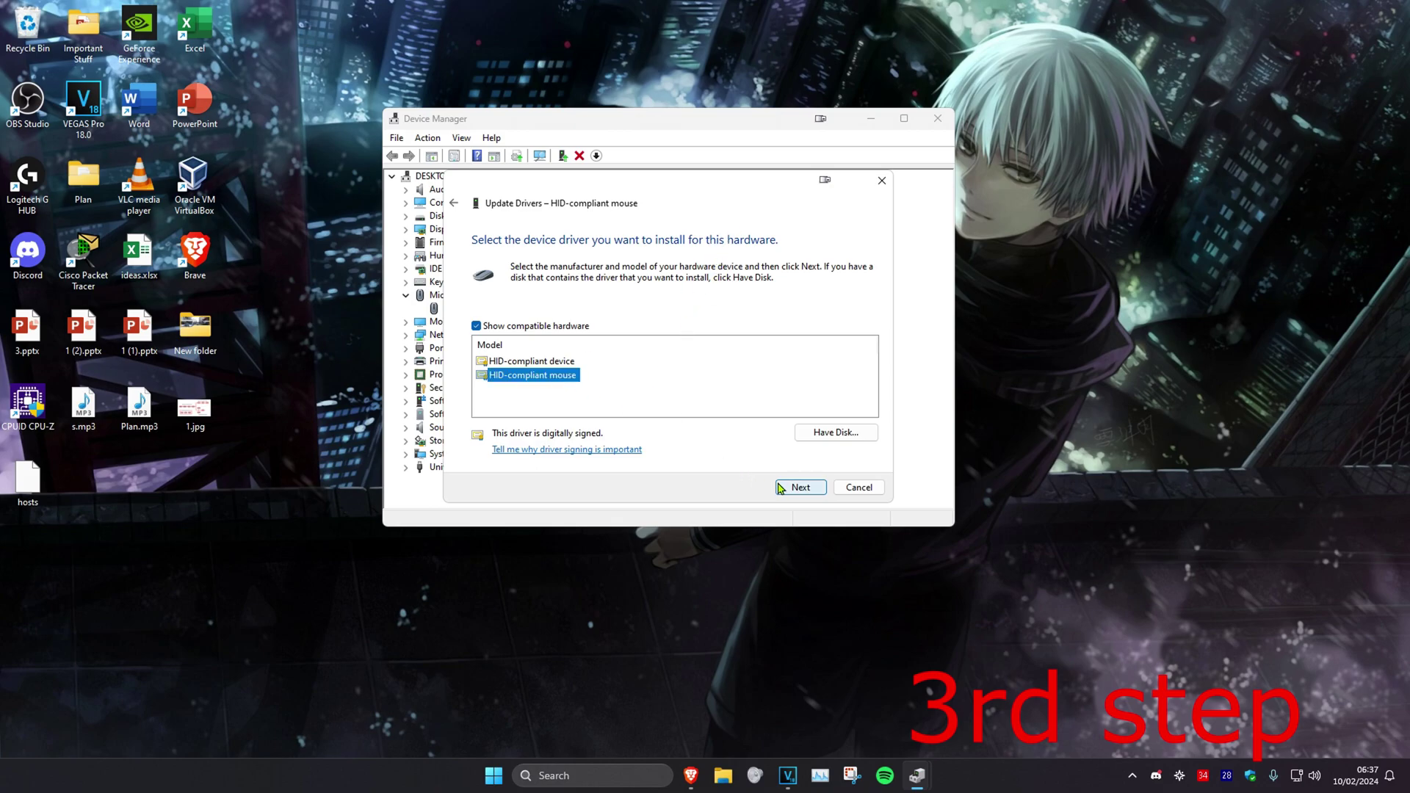